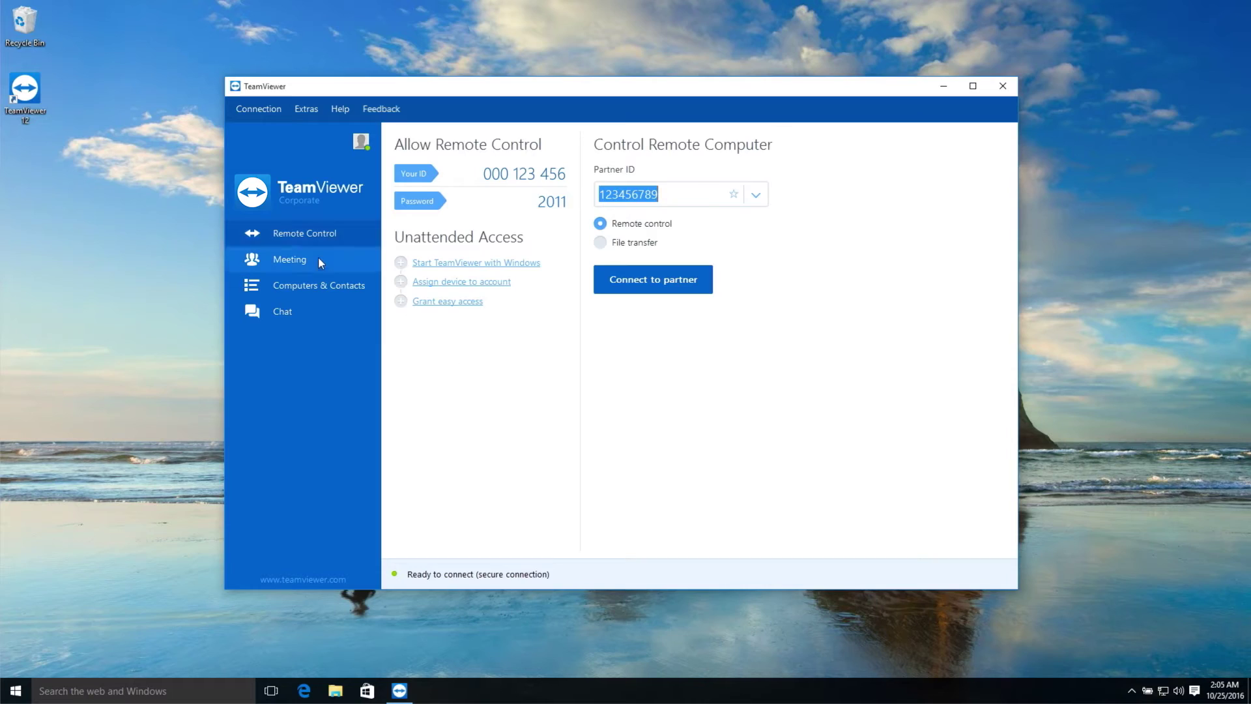
# - Switch the TeamViewer main window sidebar to the Meeting section
pyautogui.click(318, 260)
# - Show the Computers & Contacts list in the main window sidebar
pyautogui.click(315, 287)
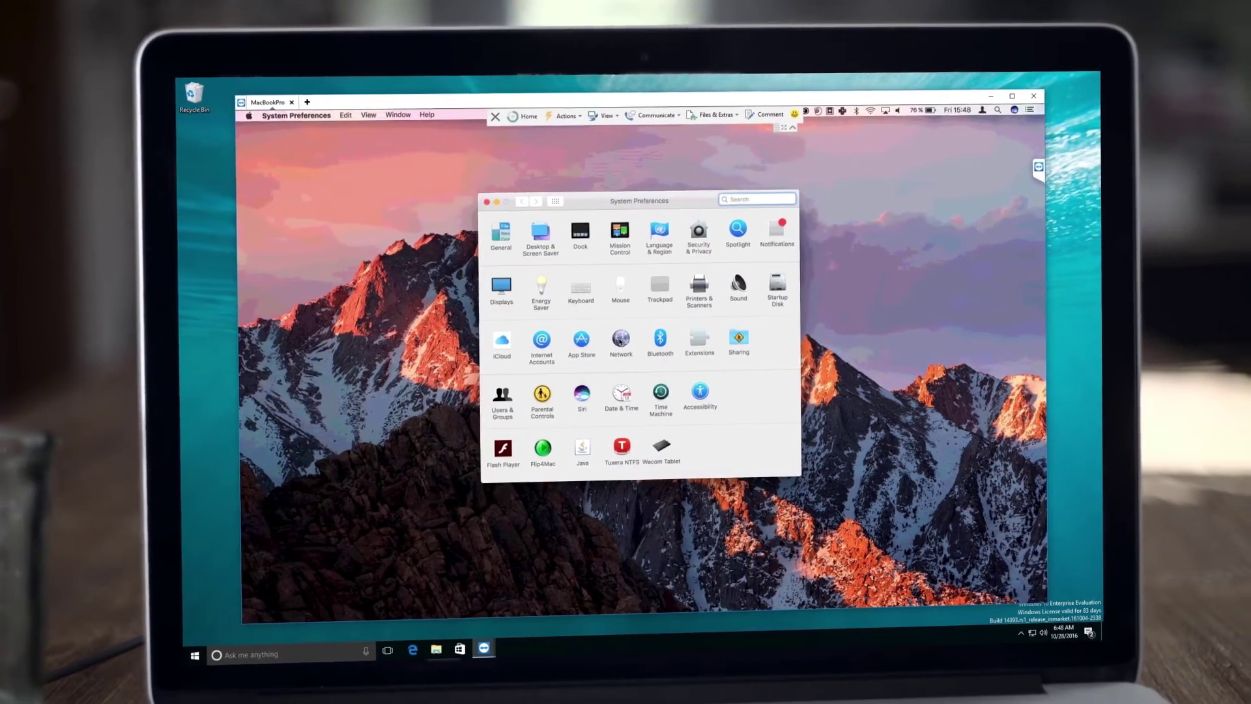
# - Open the remote Mac's network settings, then begin selecting OneDrive for Business files
pyautogui.click(653, 339)
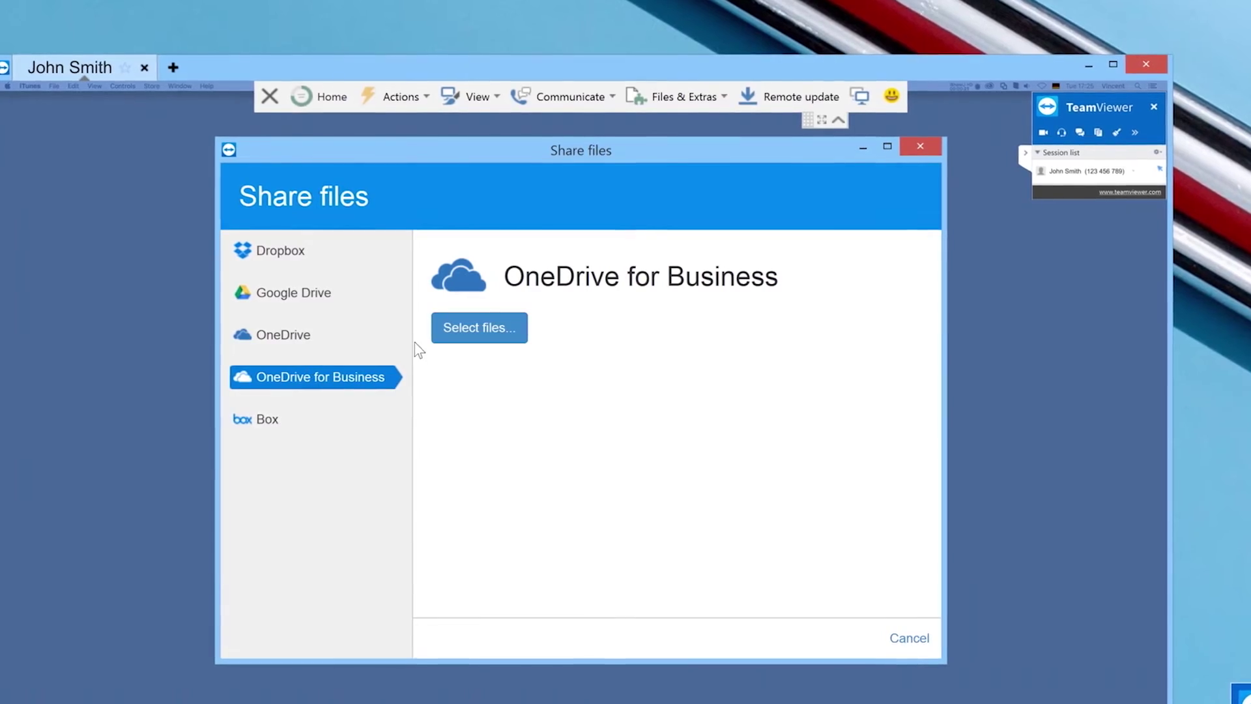
pyautogui.click(440, 329)
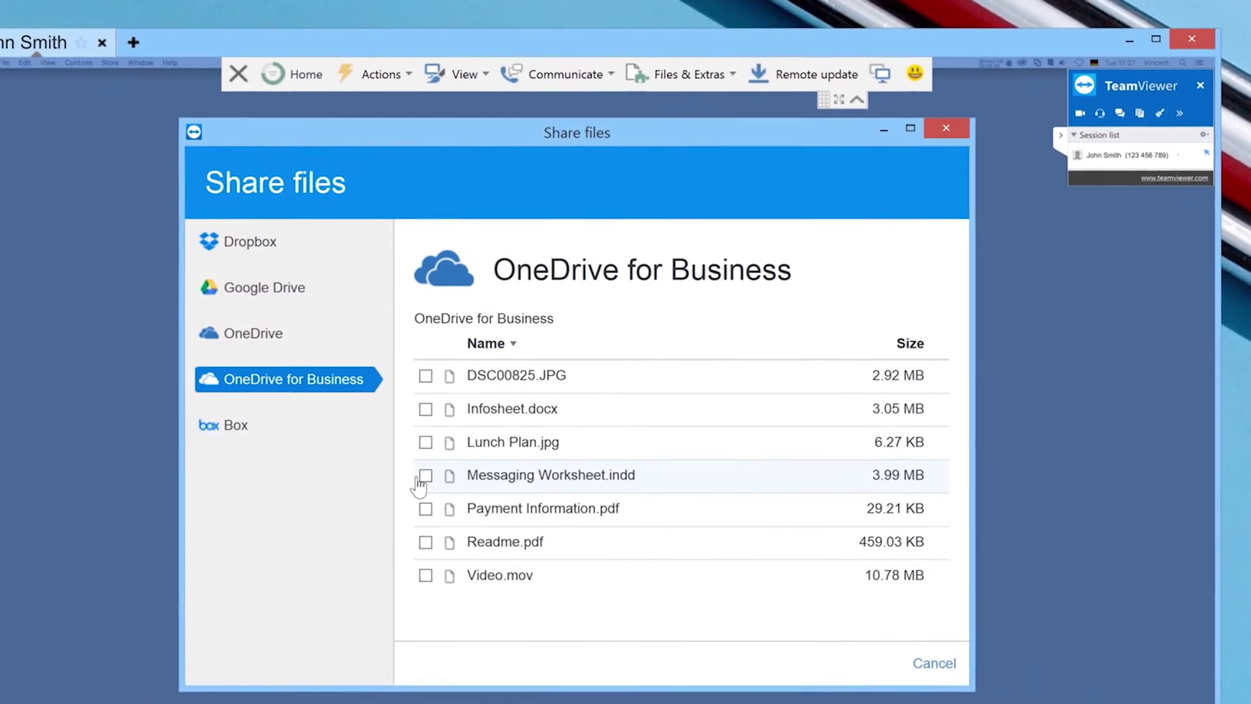
# - Mark Messaging Worksheet.indd for sharing in the Share files list
pyautogui.click(424, 476)
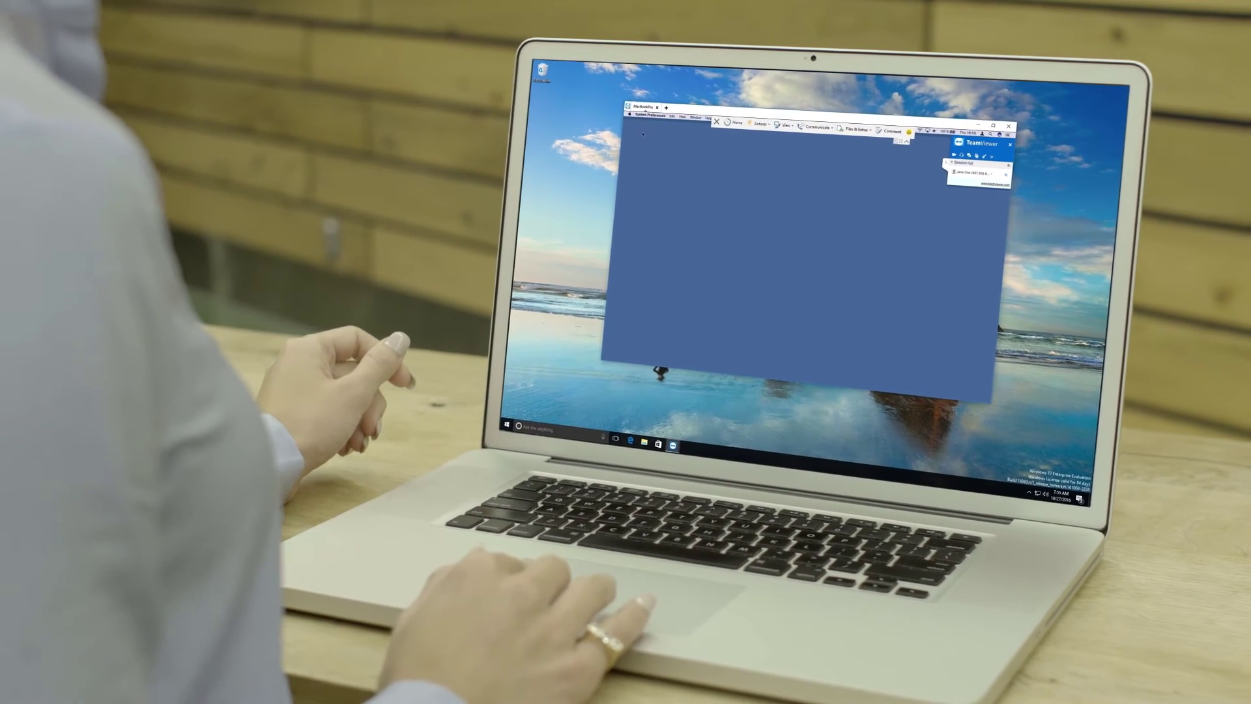